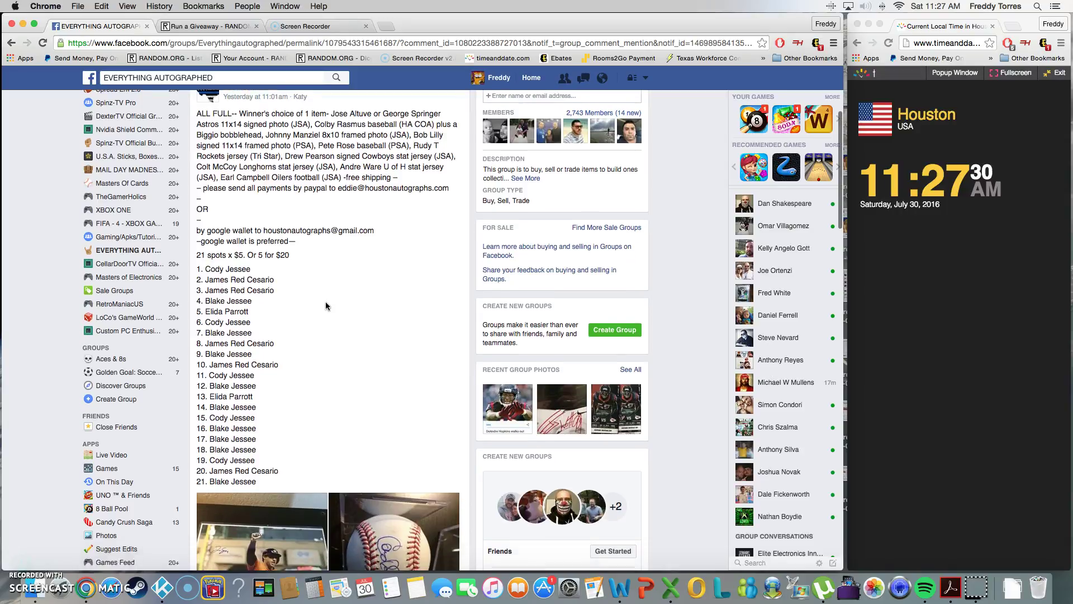
scroll(326, 305, down, 1)
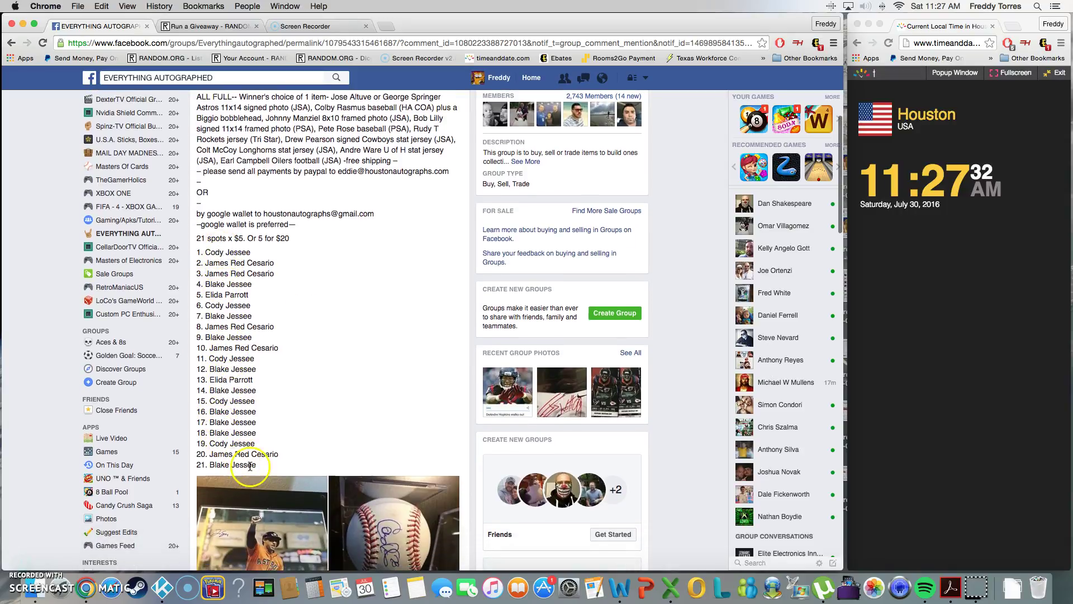
scroll(252, 453, down, 10)
scroll(260, 457, down, 5)
scroll(265, 456, down, 10)
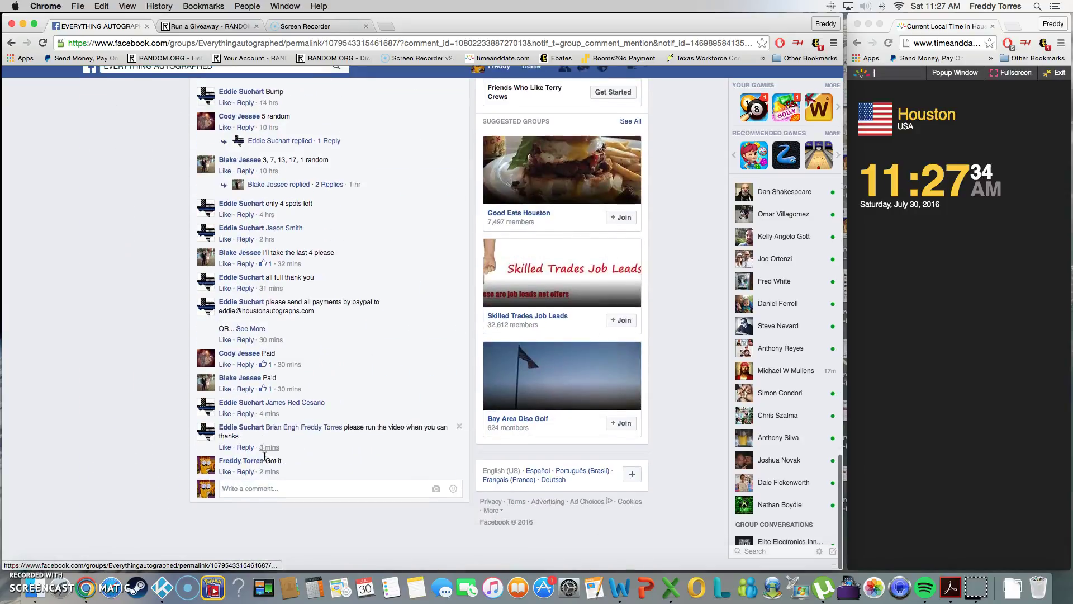
Comment 'live' on the Facebook giveaway post, then return to the 21-entry RANDOM.ORG giveaway.
click(269, 502)
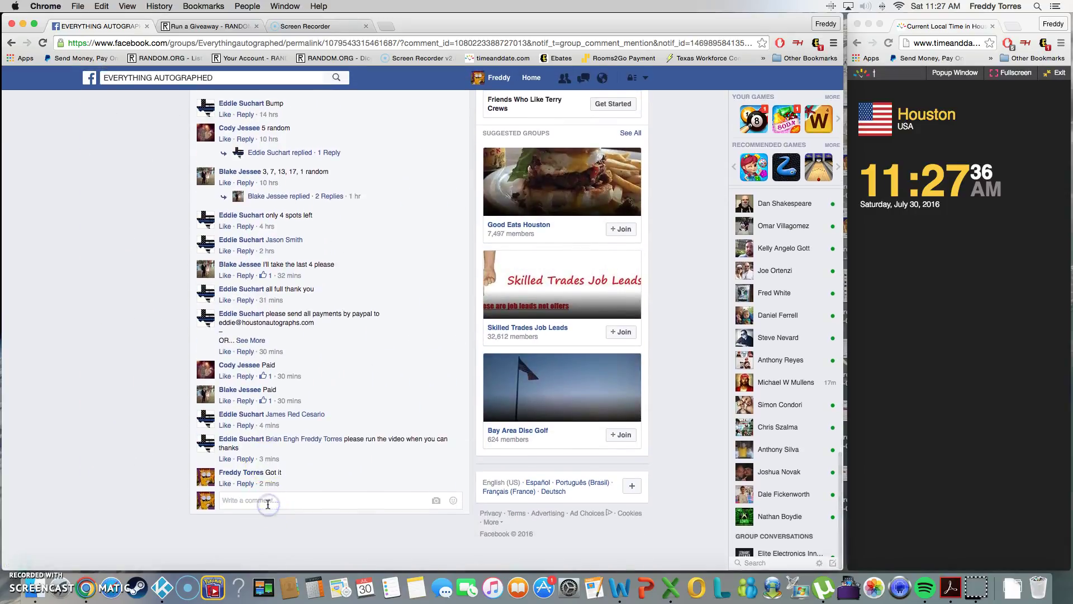
text(live)
key(Return)
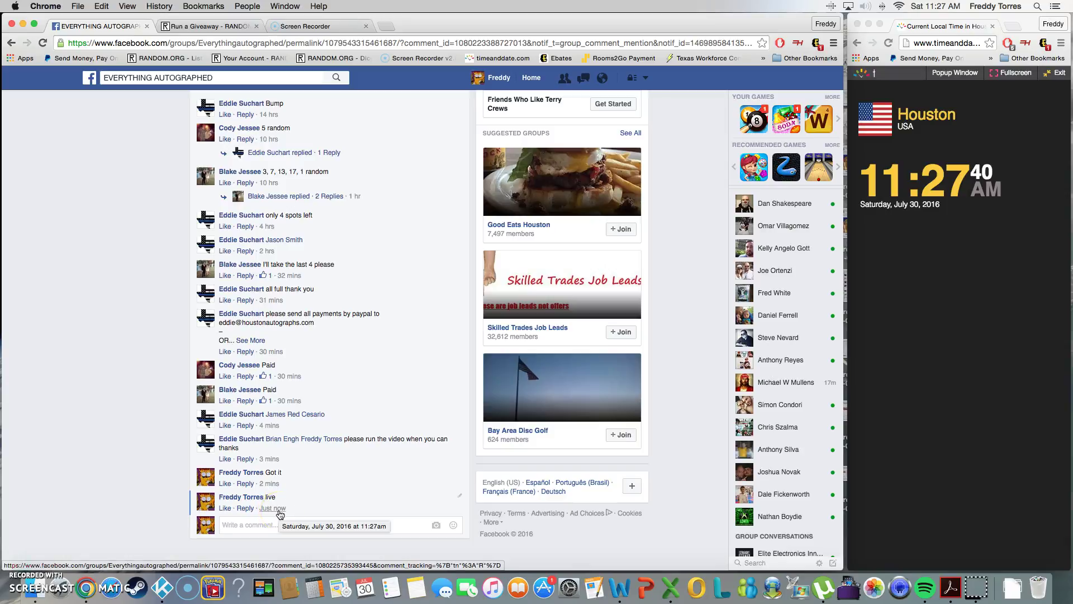
click(206, 25)
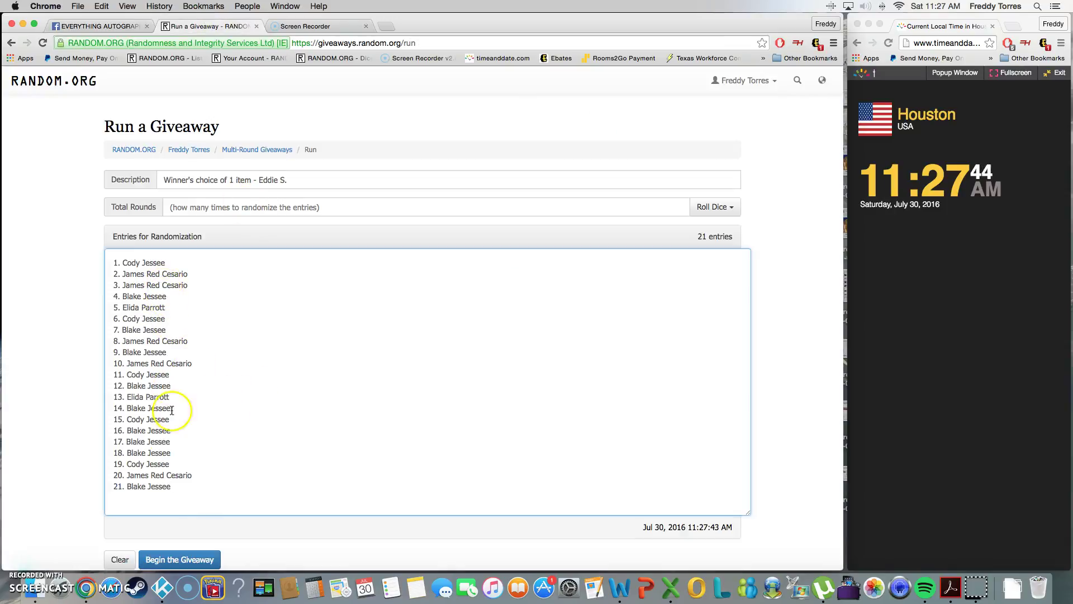
Roll 2d6 twice to set the giveaway's total rounds to 8.
click(715, 210)
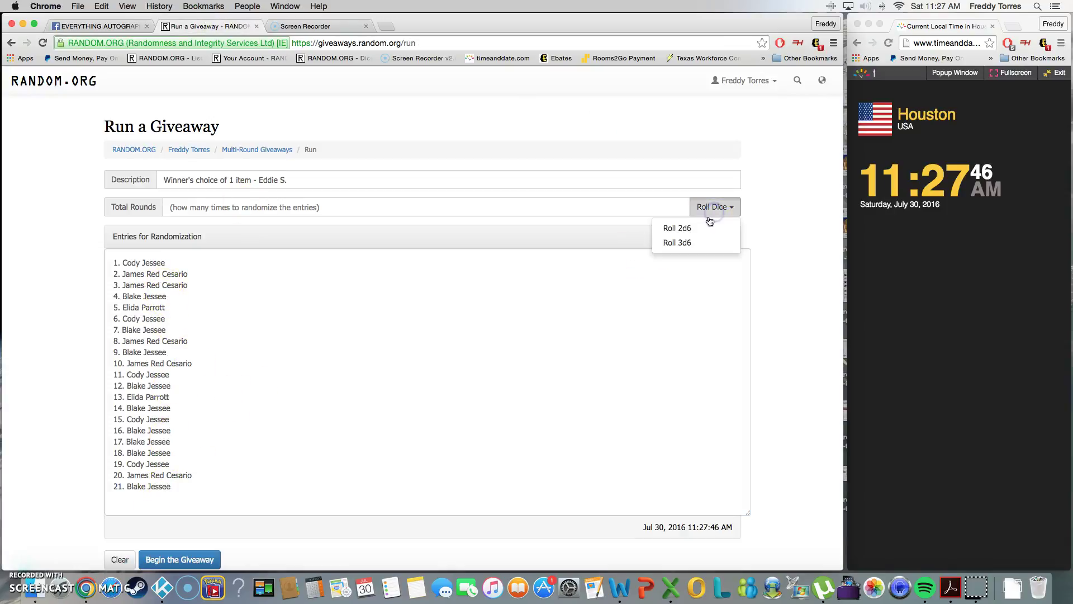
click(678, 228)
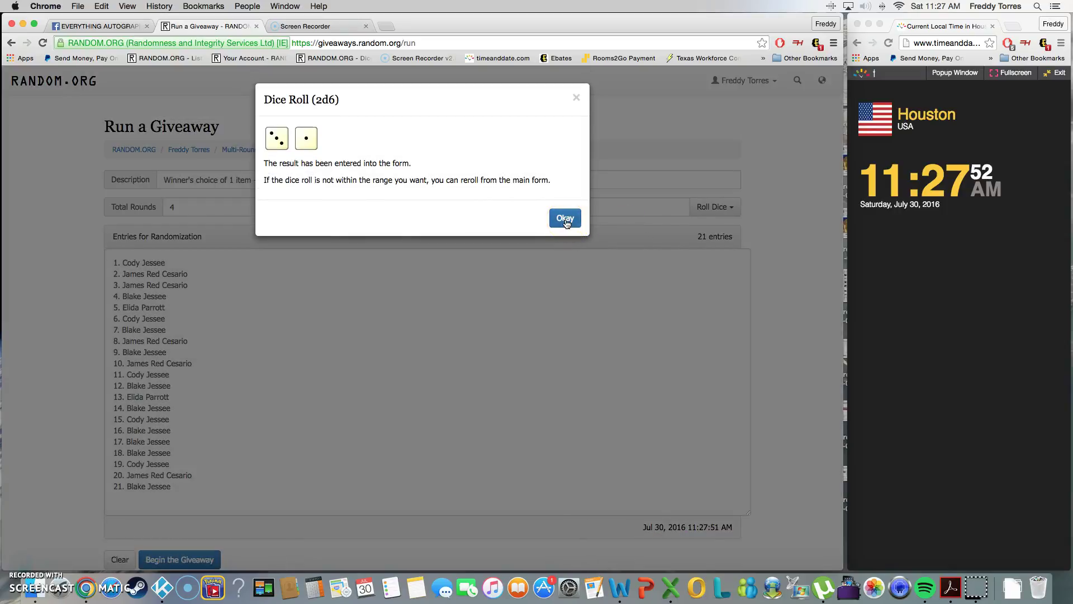
click(567, 218)
click(714, 206)
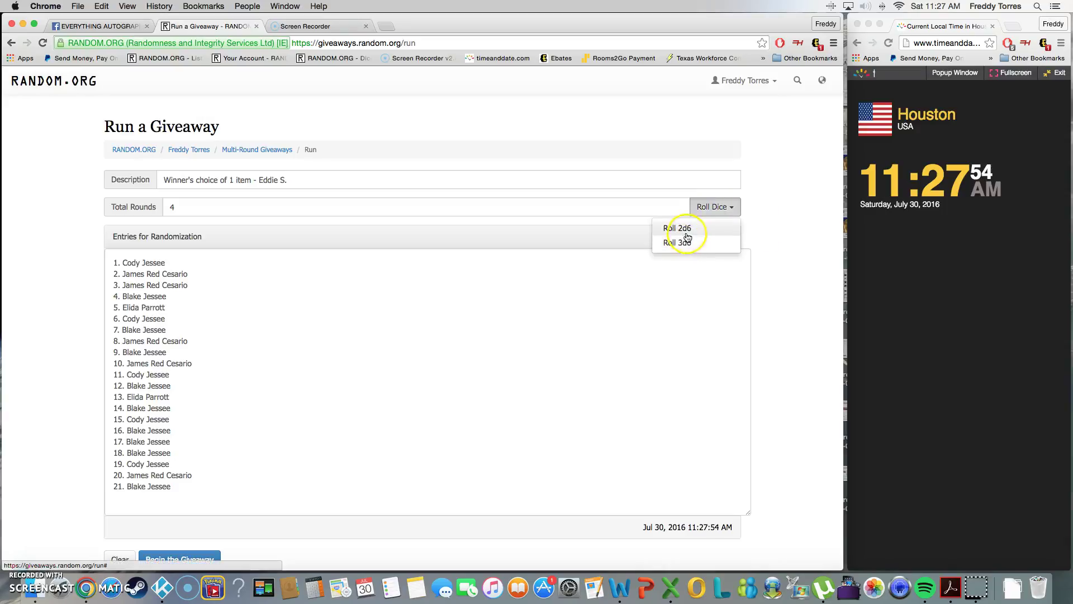
click(678, 229)
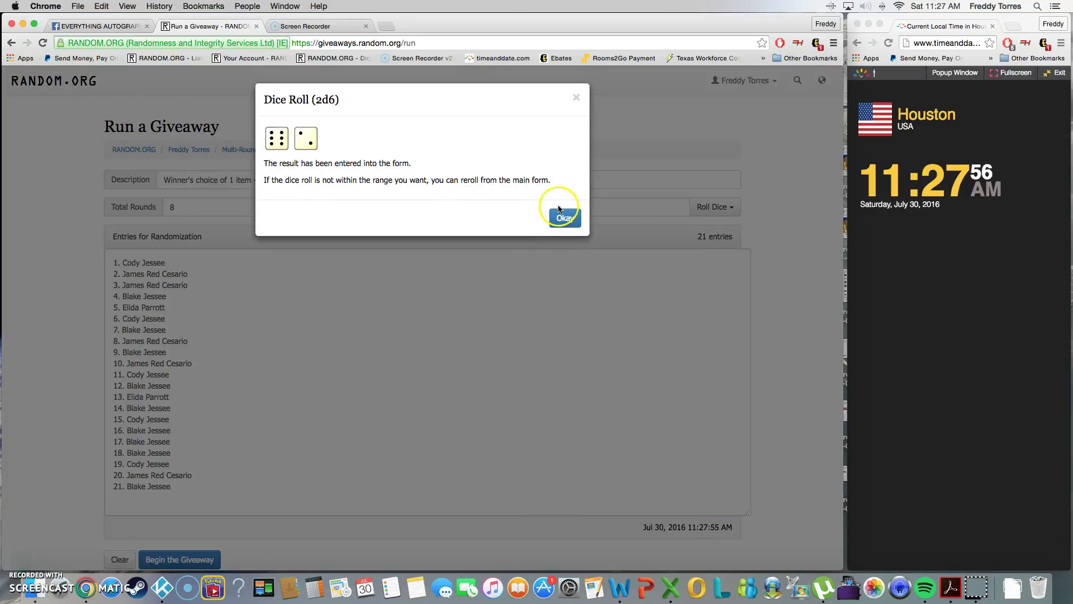
click(562, 216)
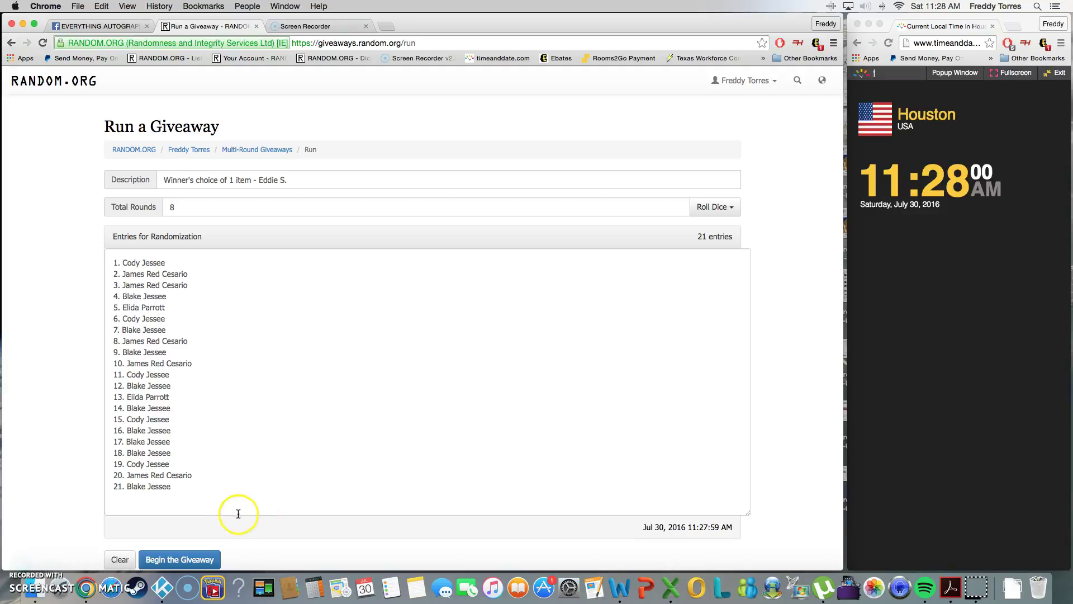
click(179, 559)
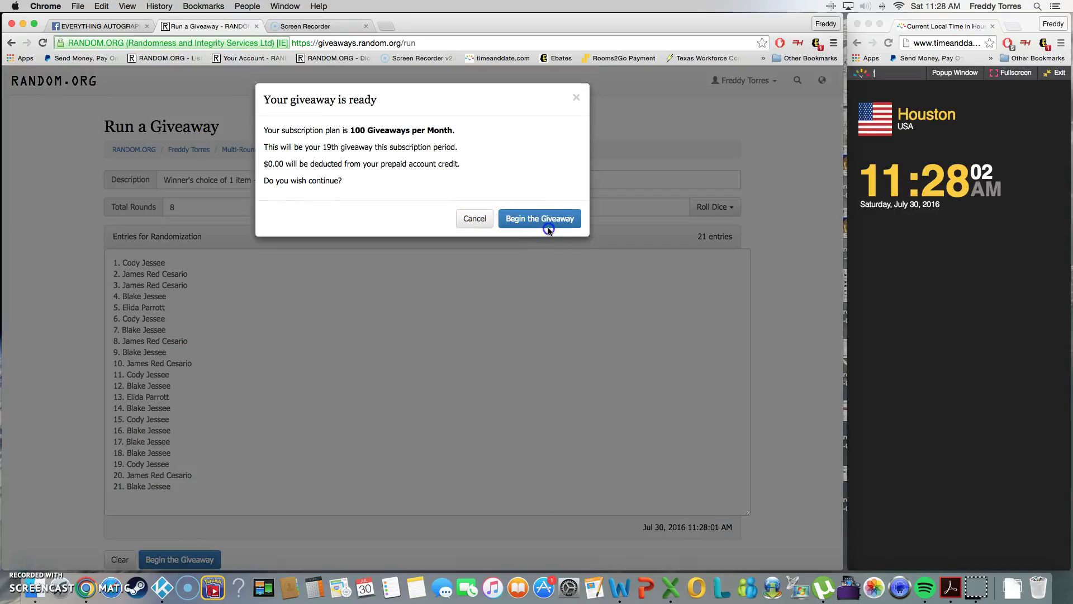
click(542, 209)
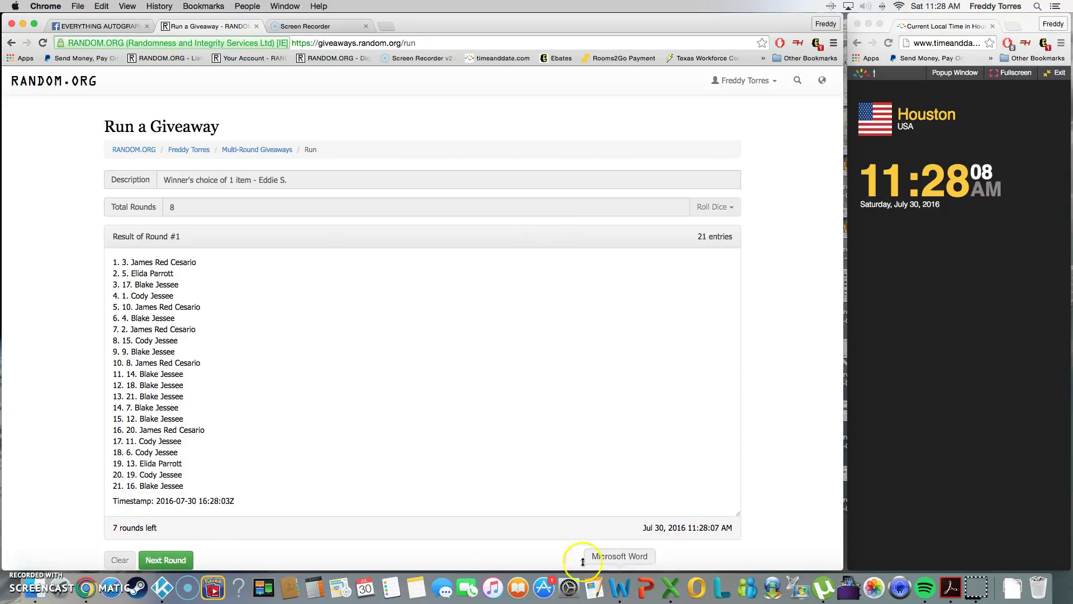
click(166, 560)
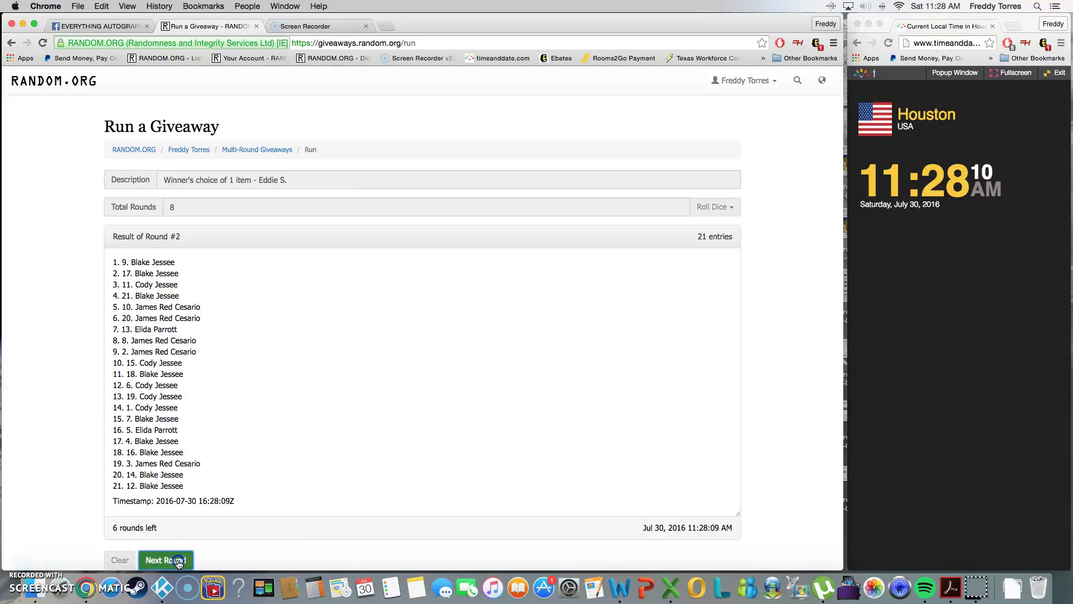
click(178, 564)
click(178, 565)
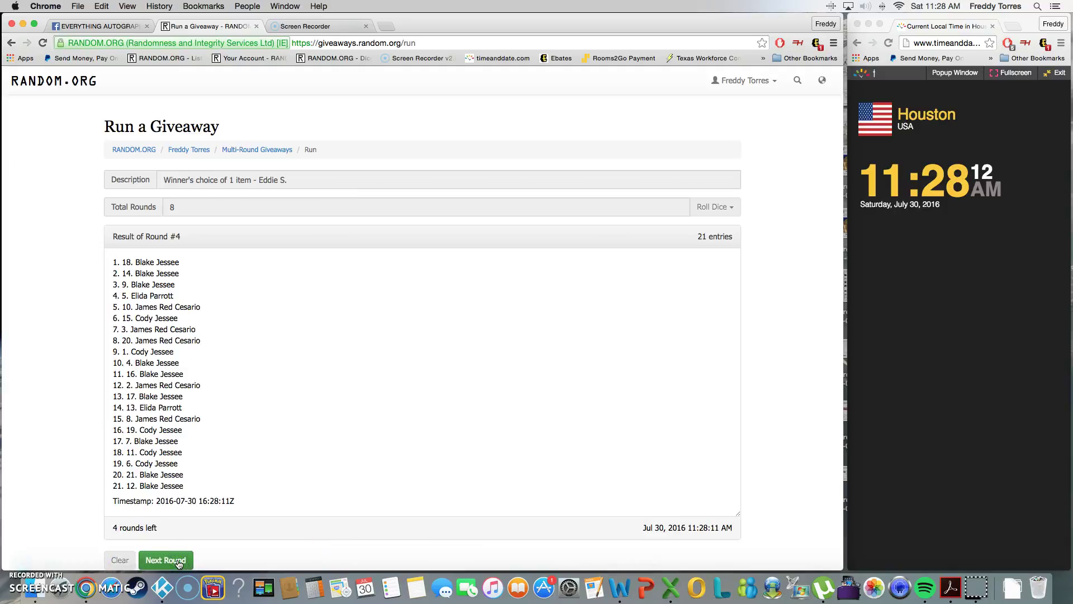
click(178, 563)
click(178, 563)
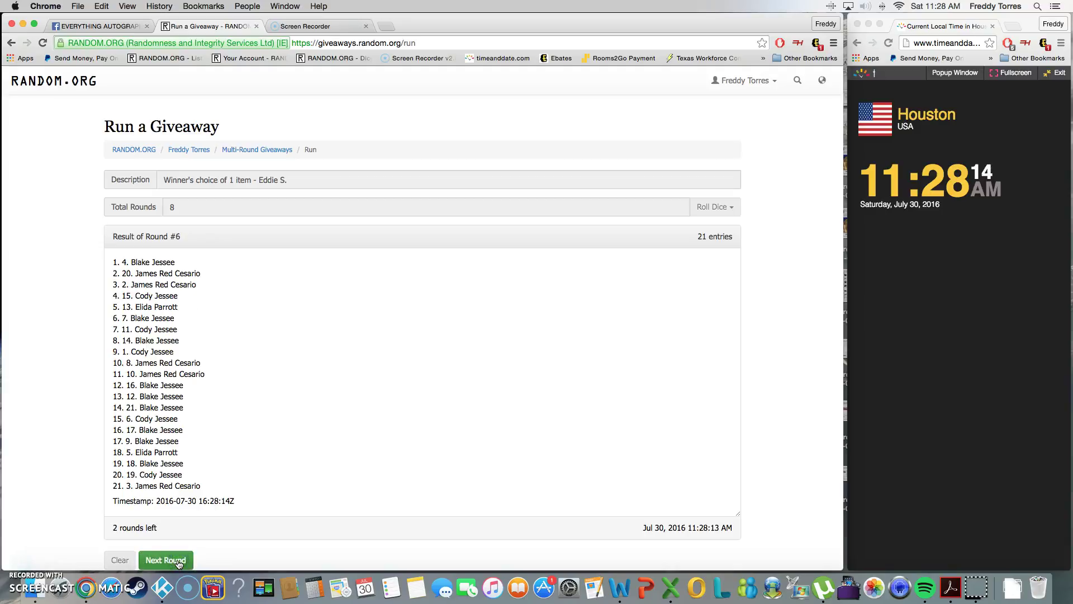
click(178, 564)
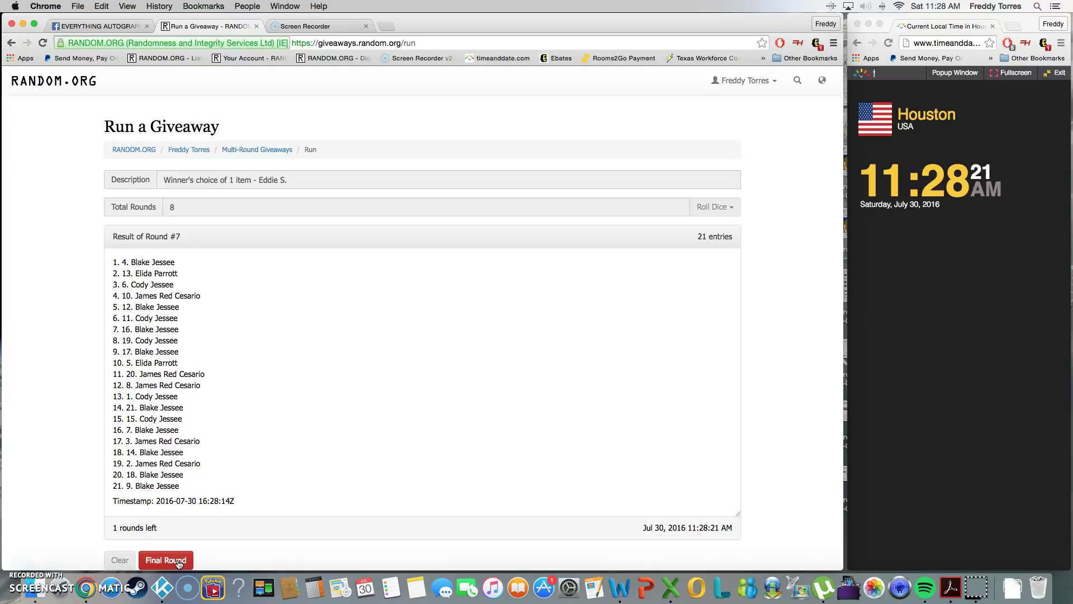
click(177, 564)
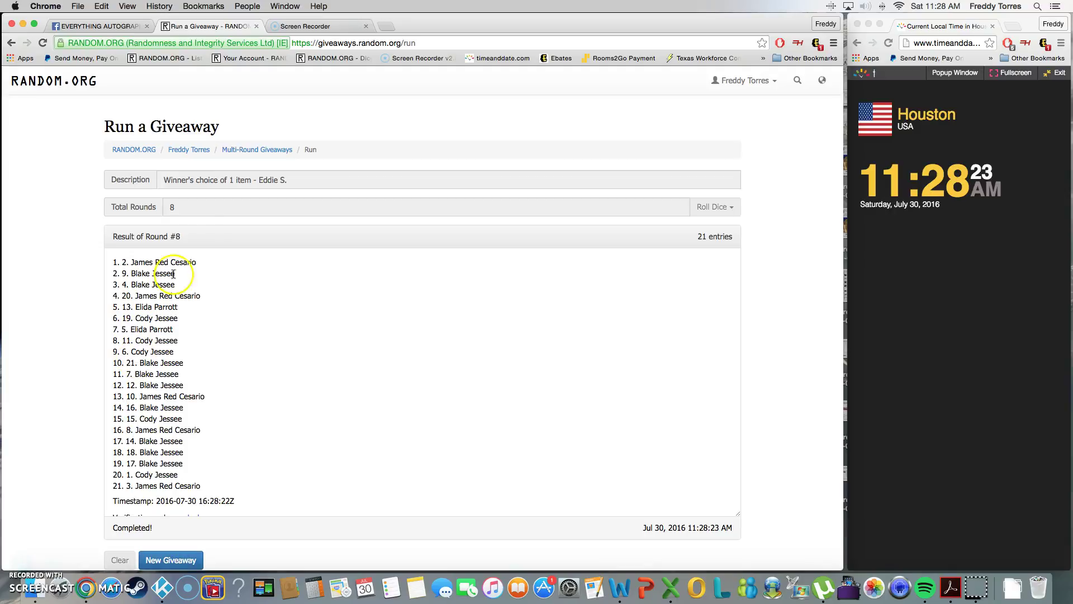
drag(198, 262, 112, 262)
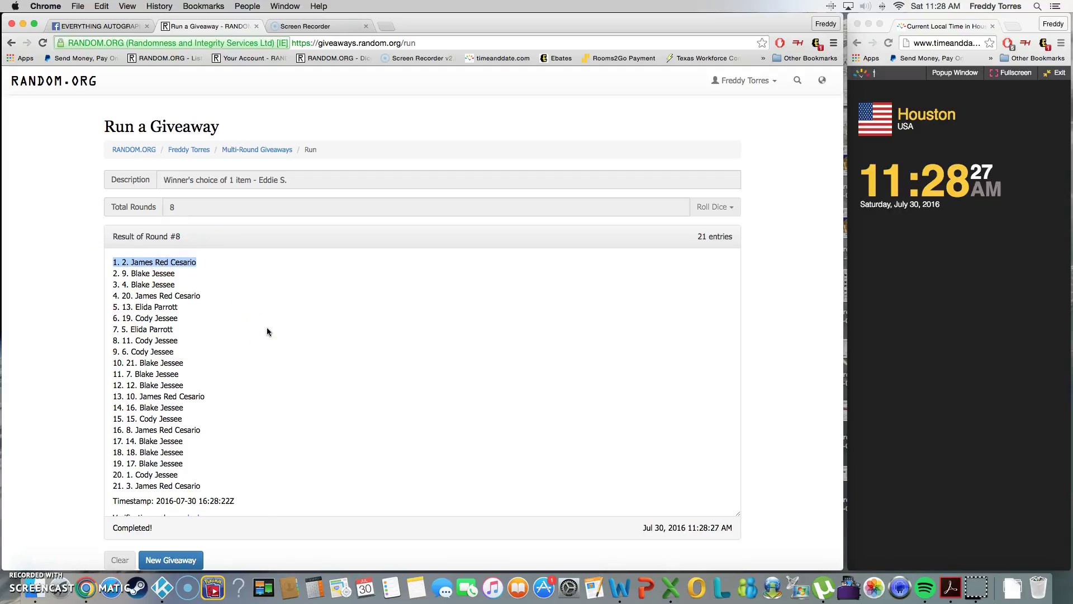
click(263, 401)
scroll(262, 400, down, 3)
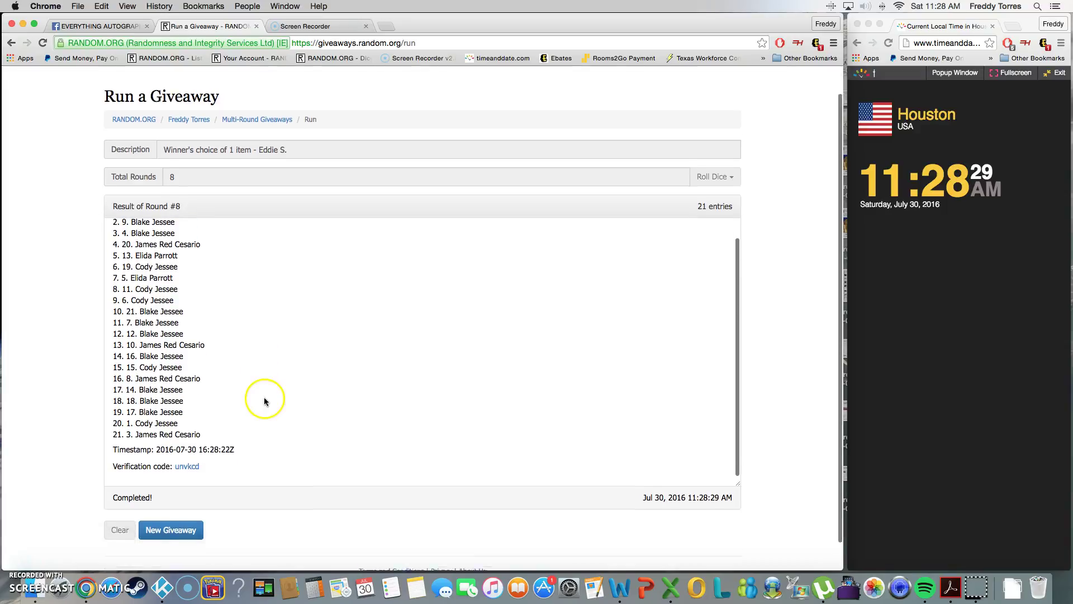
drag(210, 435, 235, 434)
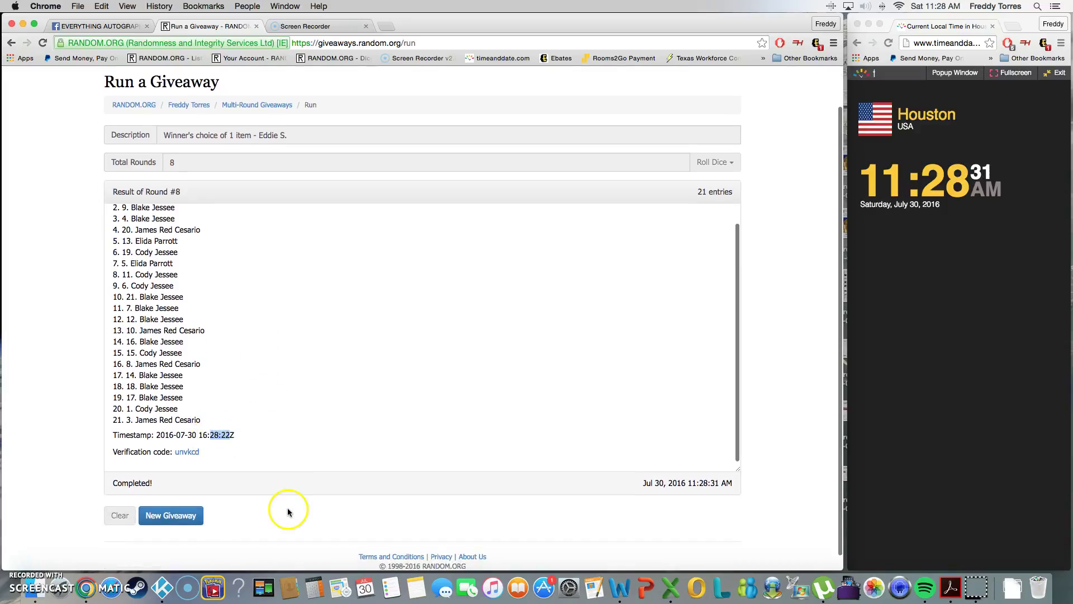
scroll(197, 352, up, 5)
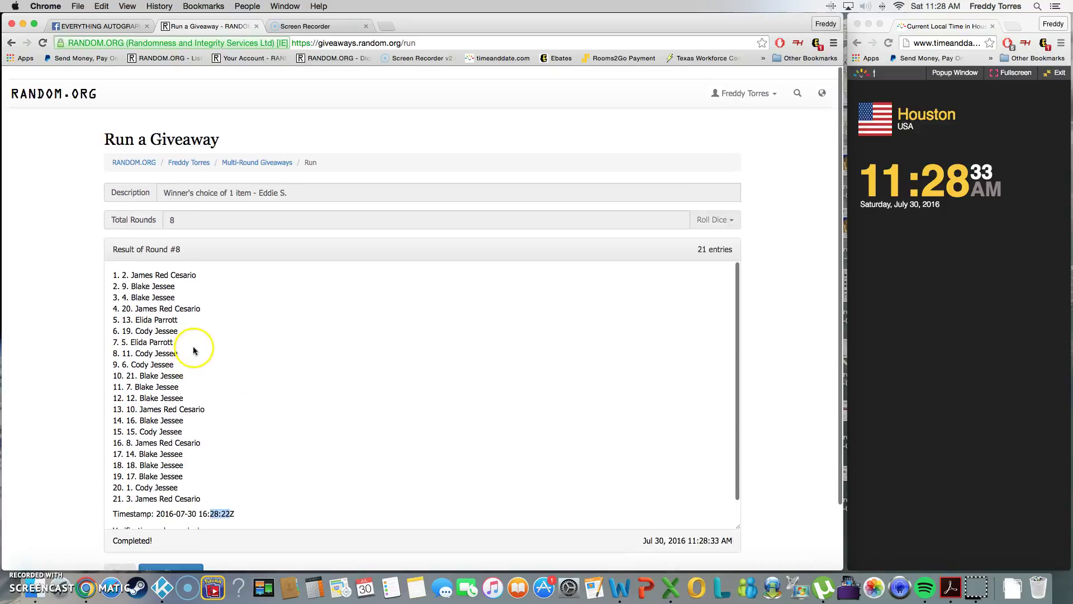
click(96, 26)
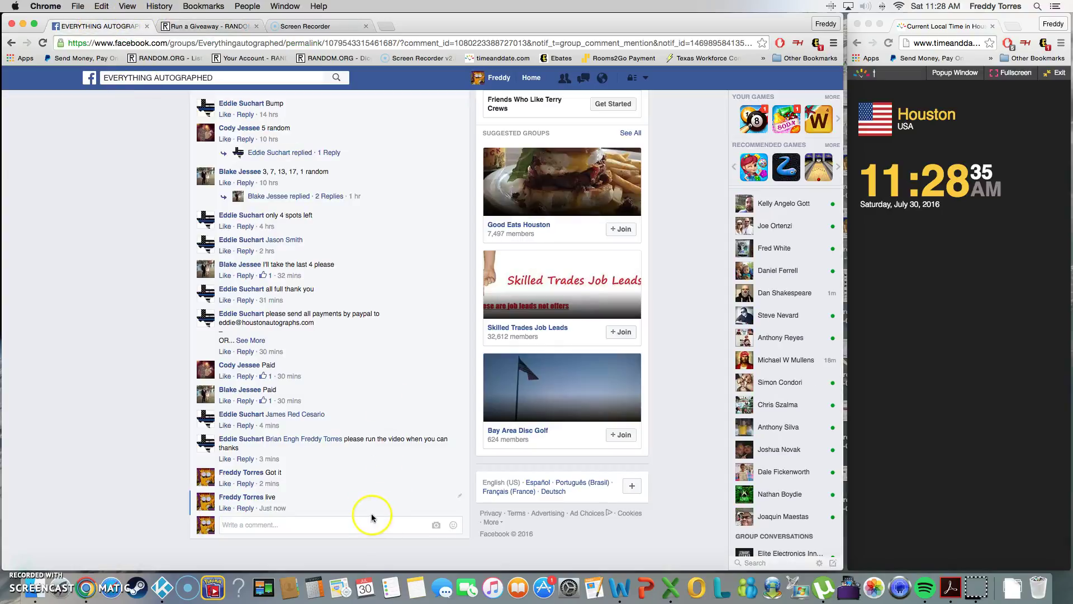
text(done)
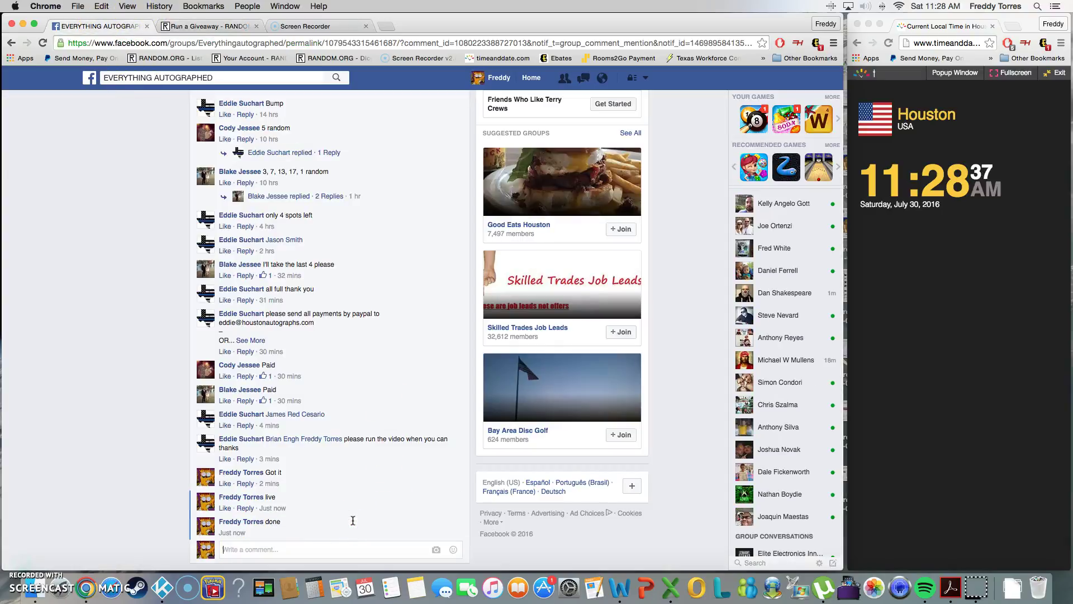
key(Return)
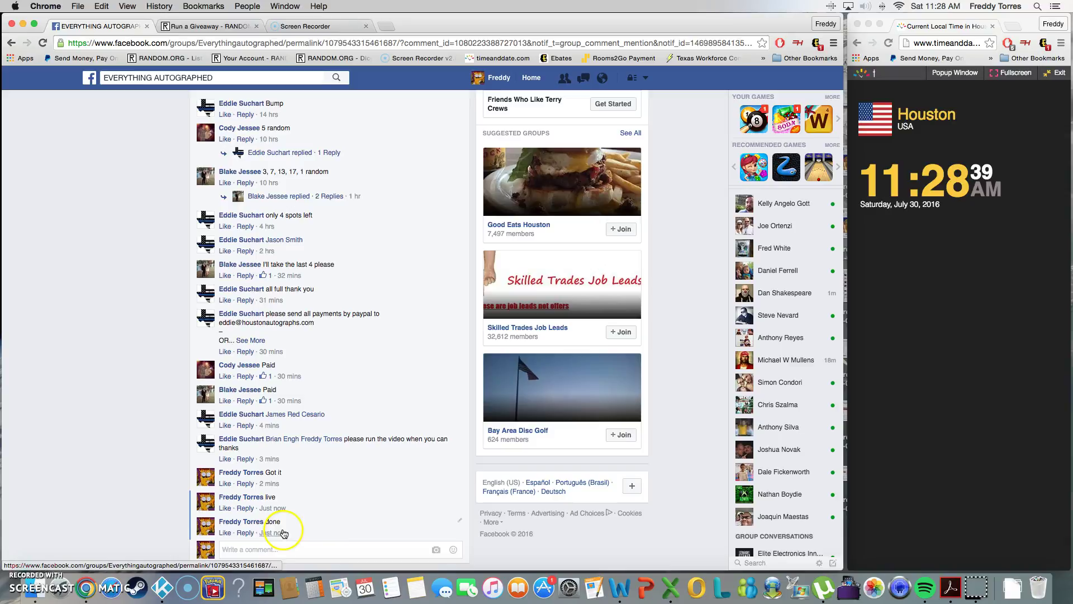